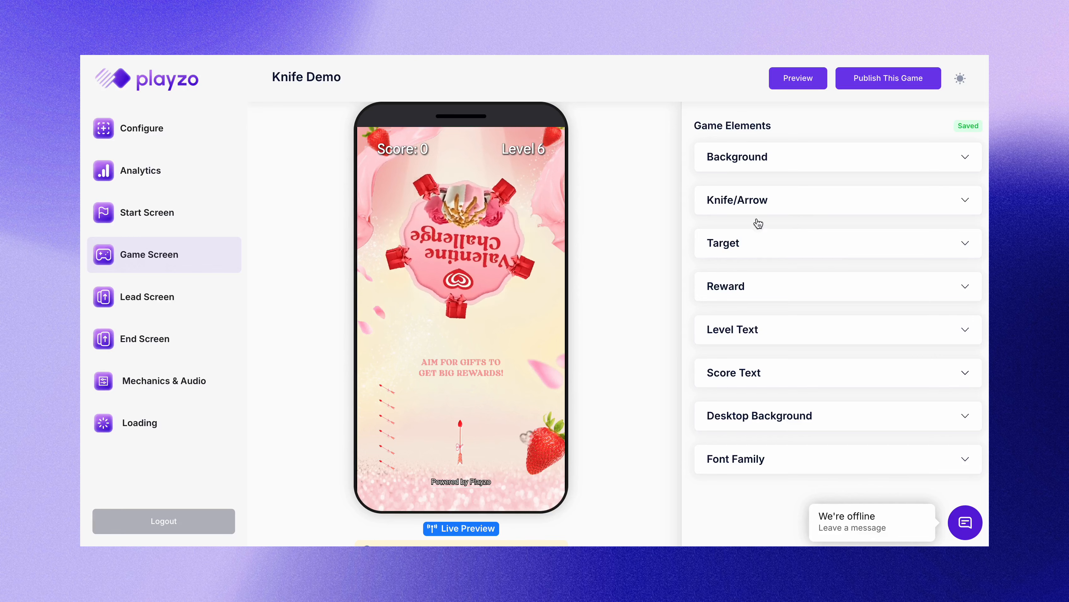
Step: Review the game's background image and Knife/Arrow image and size settings
click(788, 165)
click(783, 230)
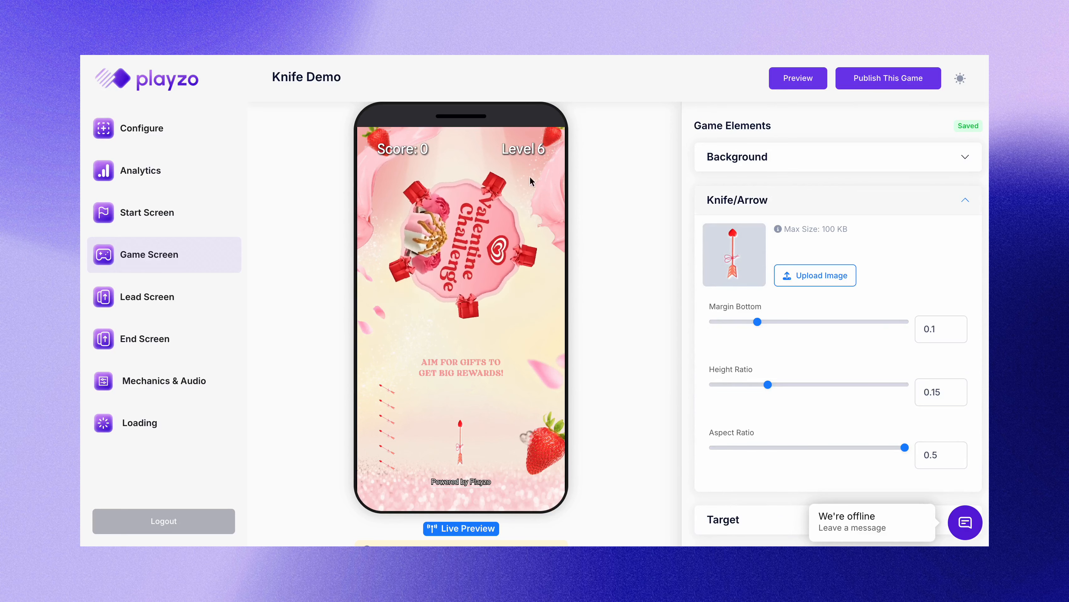
click(775, 200)
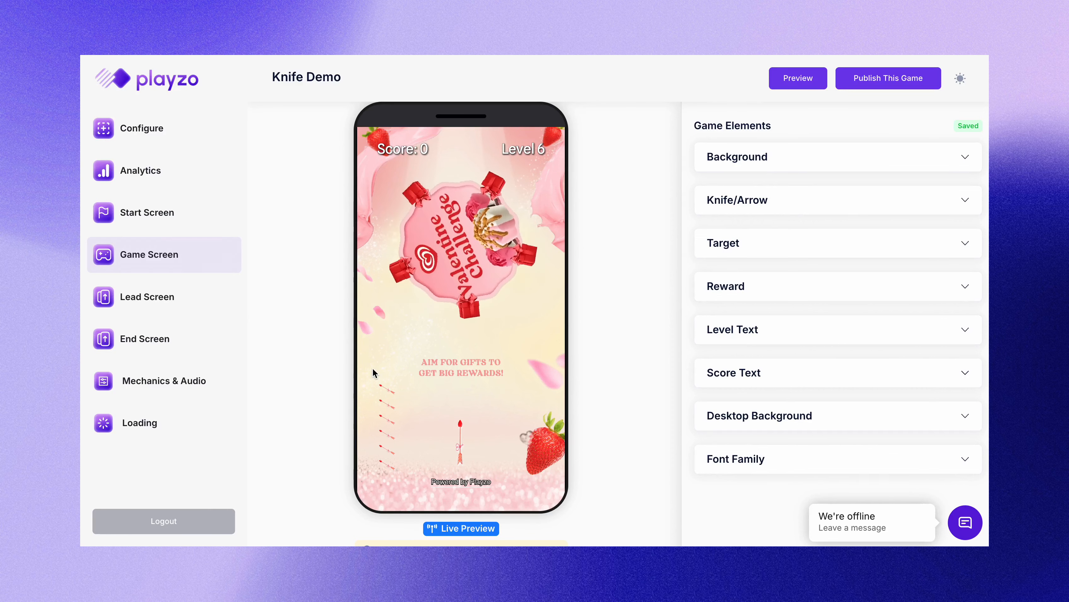
Step: Check the Screen Flow, leaving the Lead Collection Screen after the game, and return to Lead Screen editing
click(178, 306)
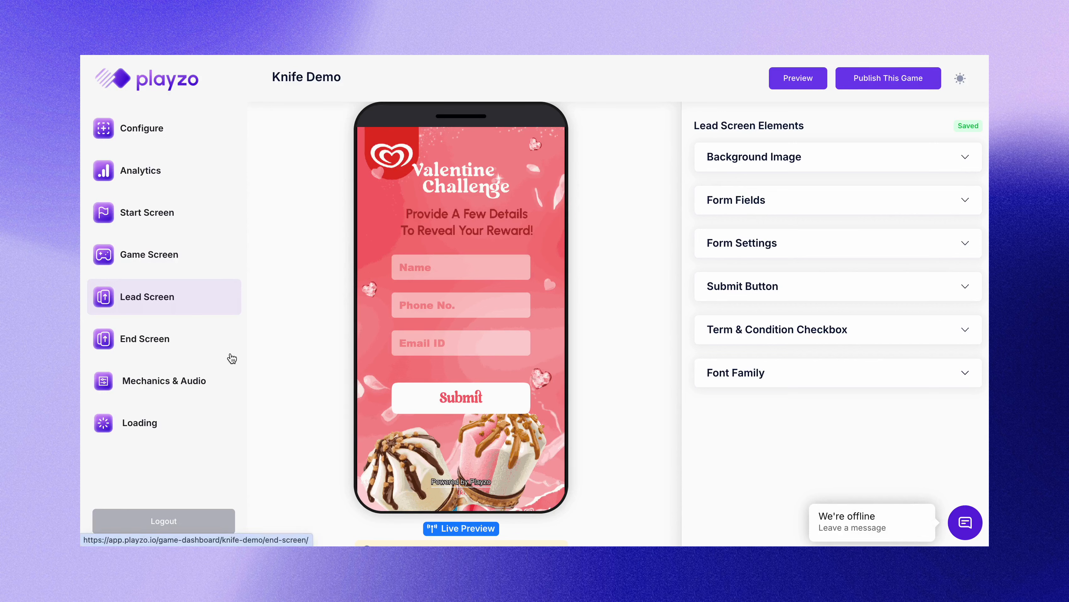
click(170, 136)
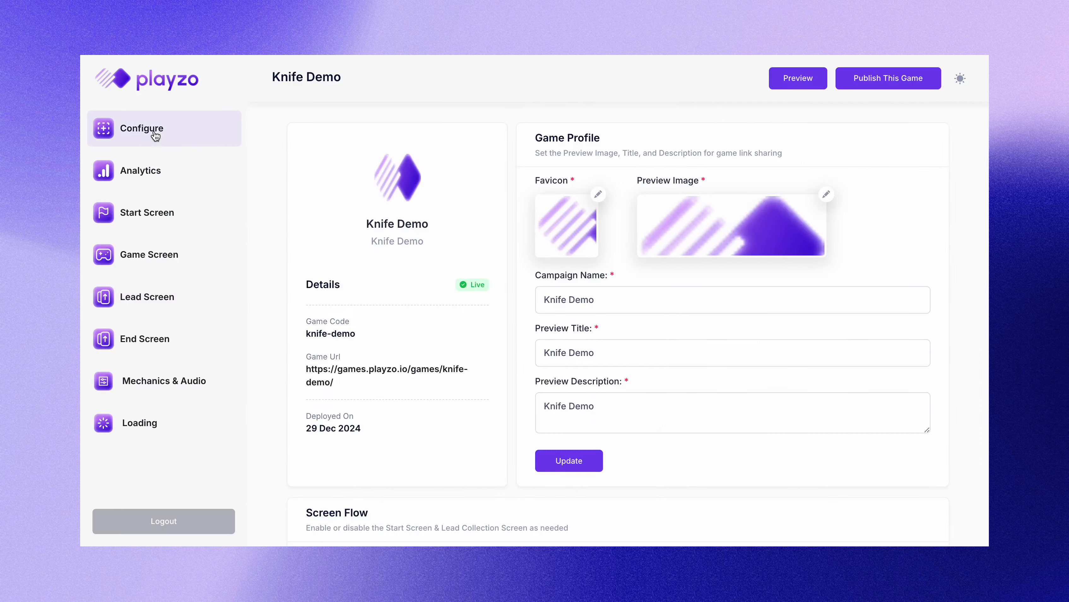
scroll(415, 308, down, 5)
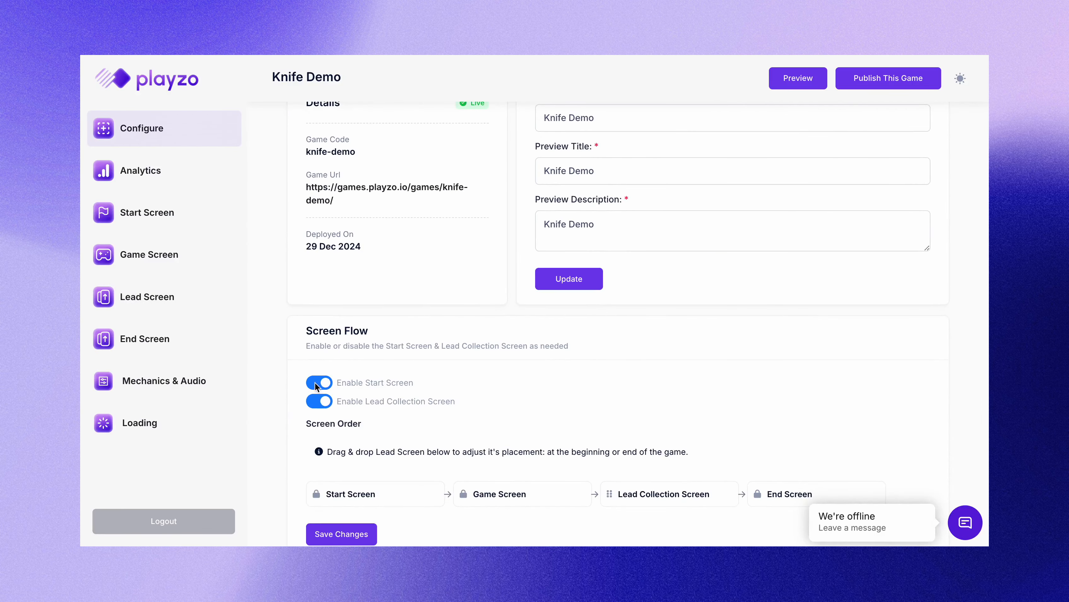
scroll(348, 413, down, 1)
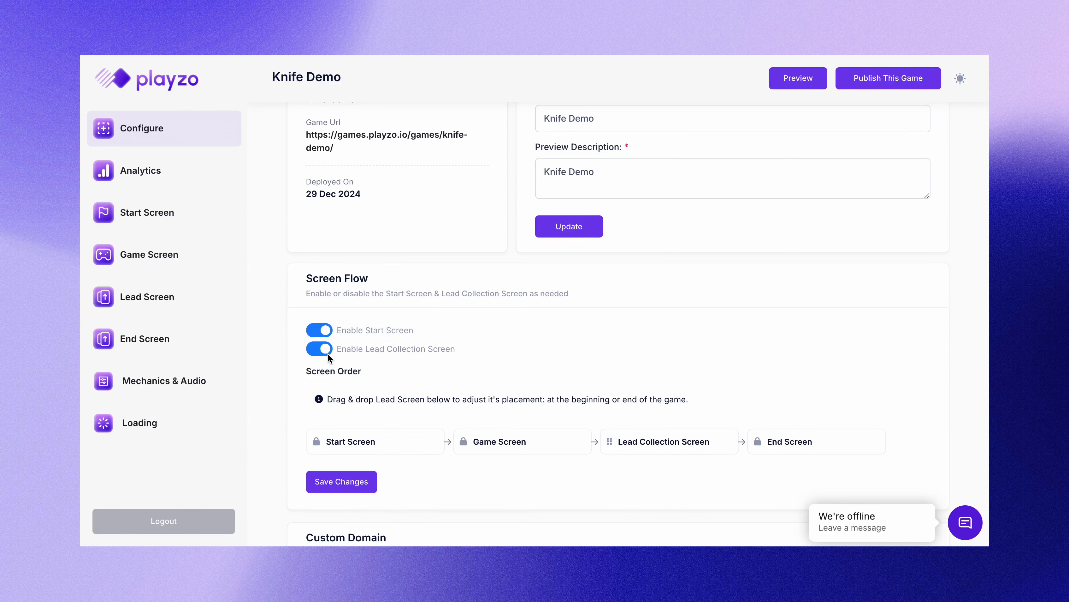
scroll(682, 444, down, 1)
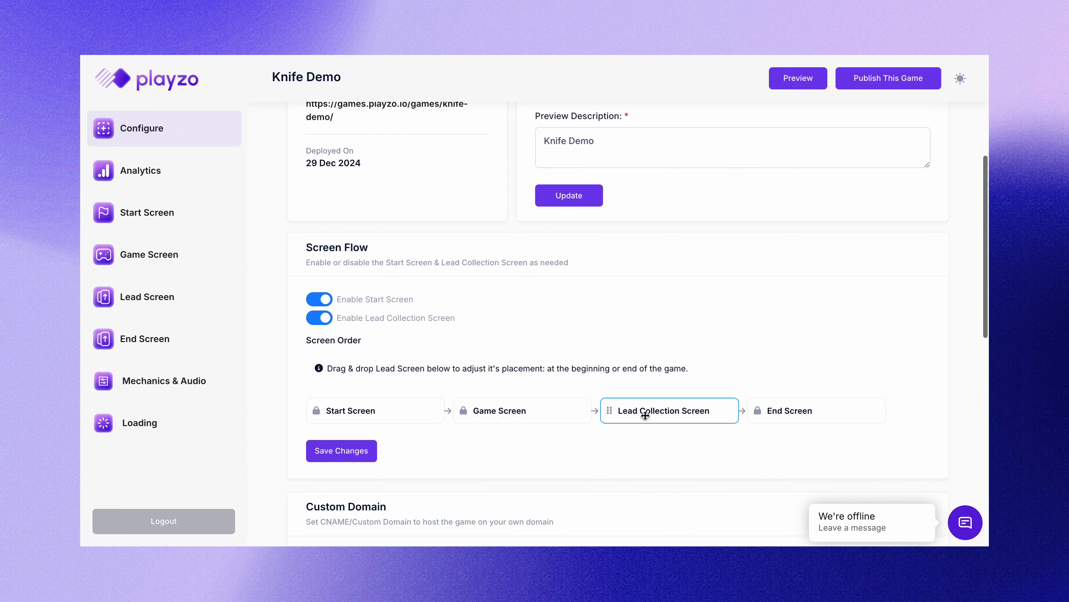
mouse_move(647, 407)
mouse_down()
mouse_move(456, 415)
mouse_move(633, 404)
mouse_up()
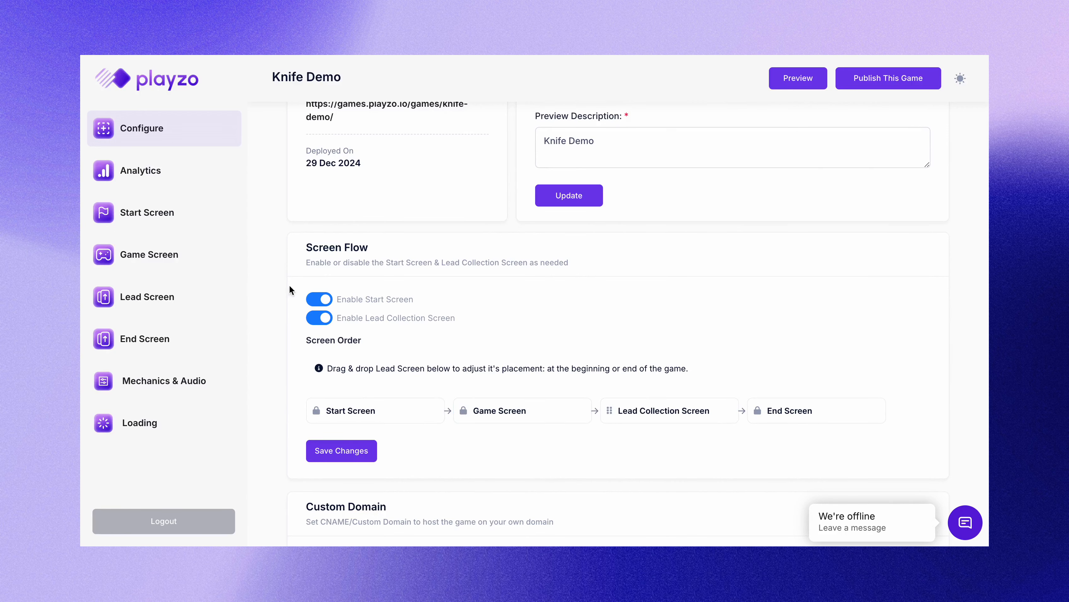
click(176, 297)
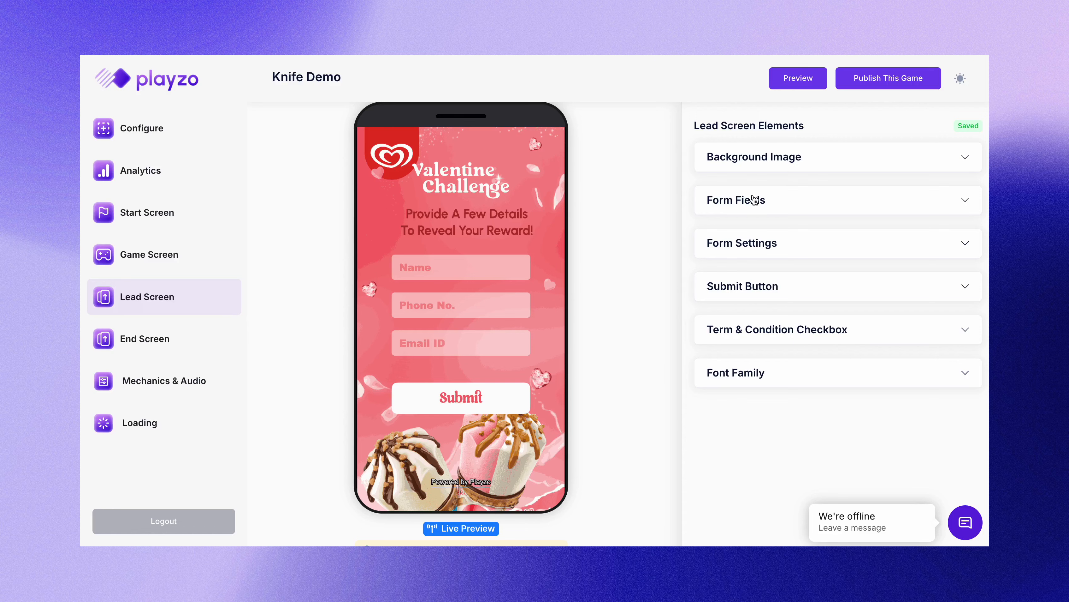
Step: Delete the ADDRESS text from the Address Field label in Form Fields, leaving it blank
click(765, 168)
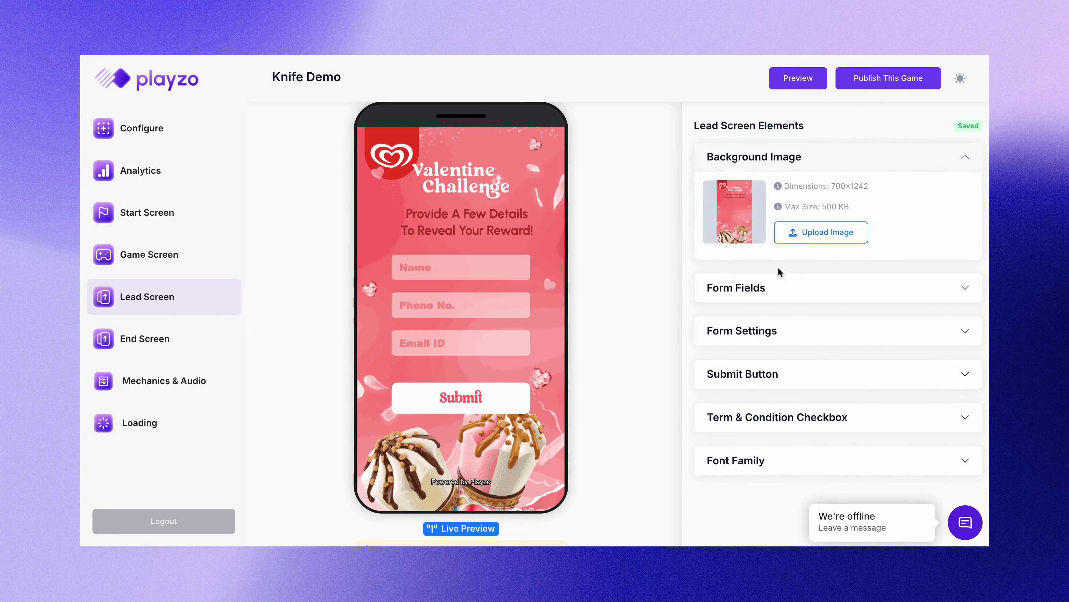
click(759, 288)
scroll(759, 289, down, 3)
scroll(702, 344, down, 5)
scroll(705, 379, down, 4)
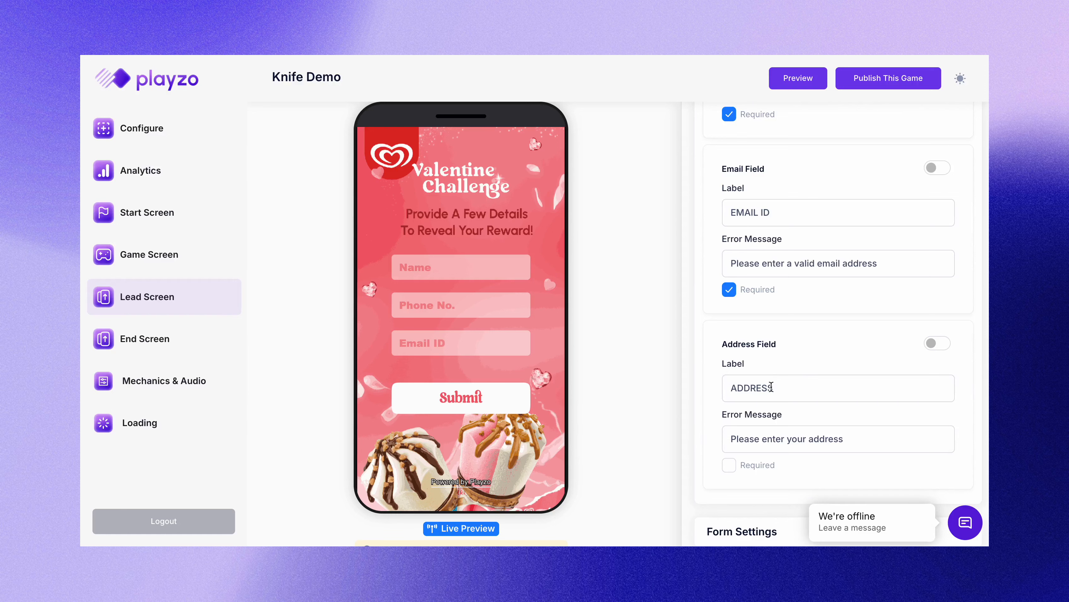
scroll(787, 393, down, 2)
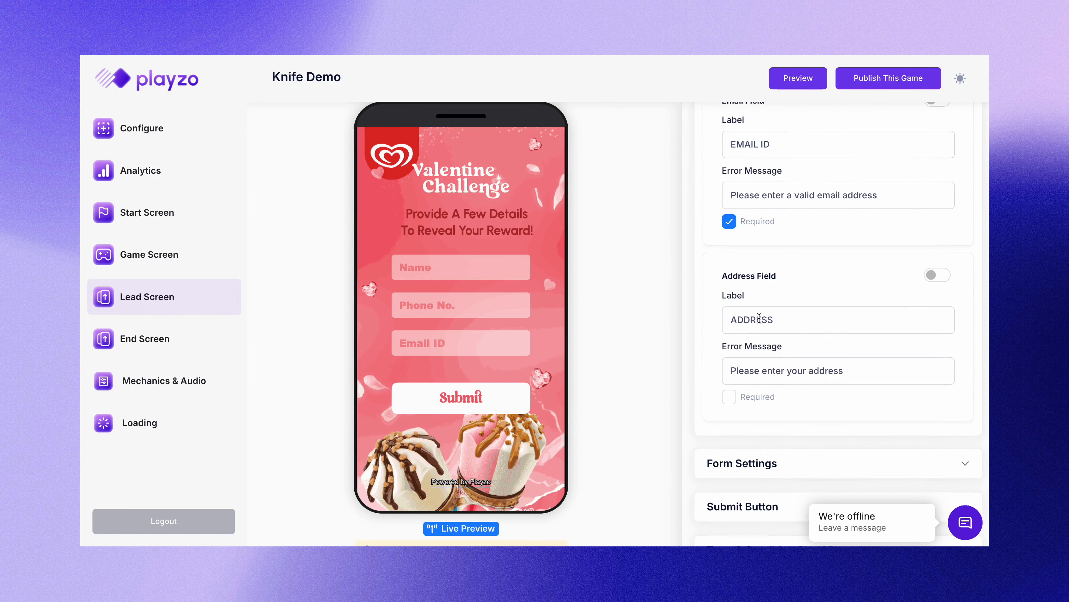
double_click(759, 318)
key(BackSpace)
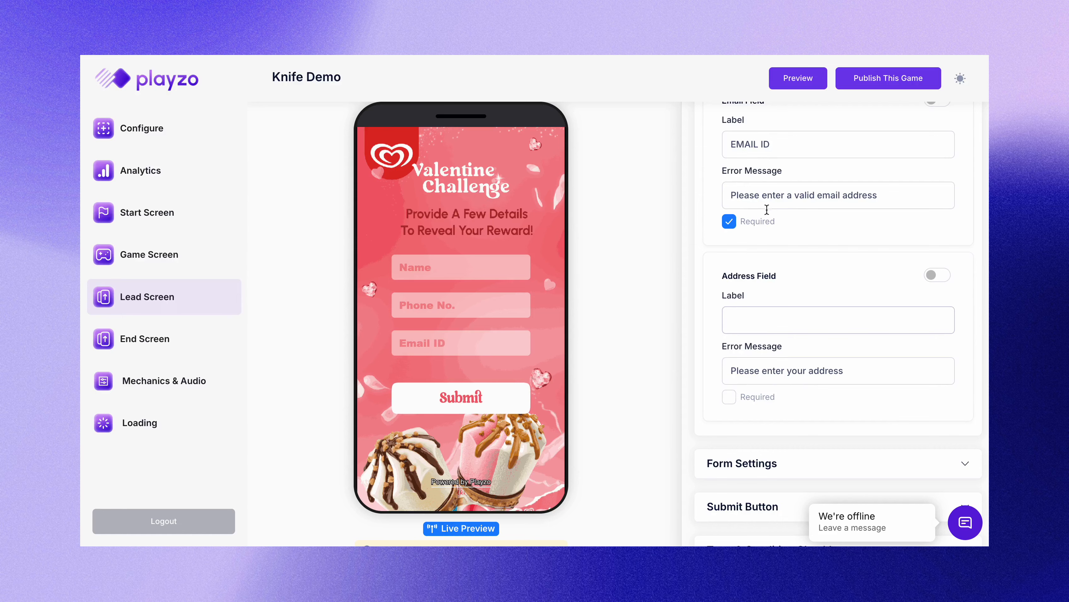
scroll(762, 299, down, 2)
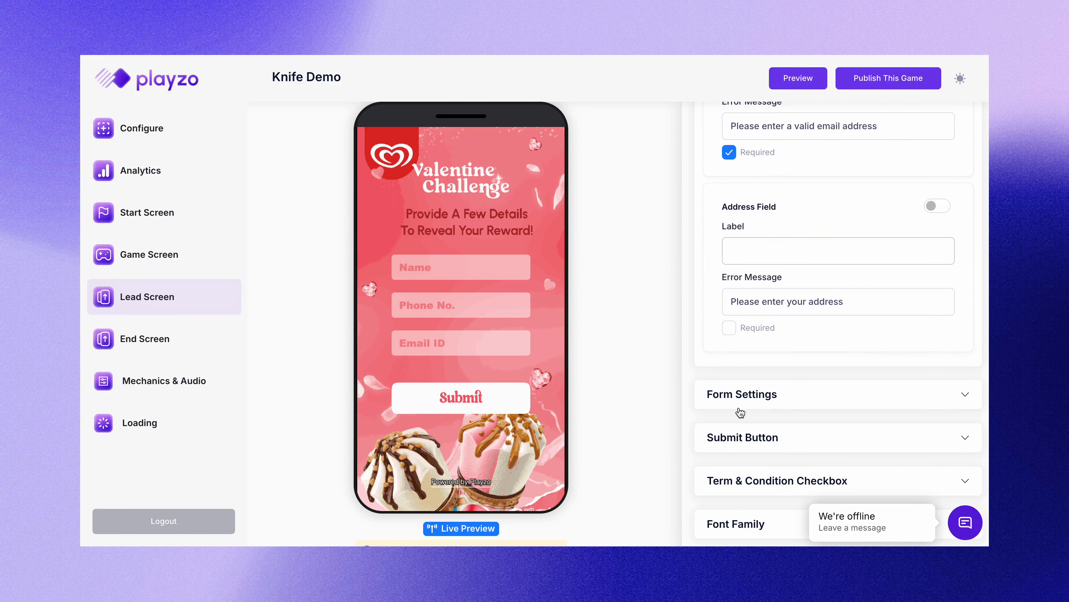
Step: Toggle the Mobile Number field and move Fields Position Y from 0.54 back to 0.5
click(739, 395)
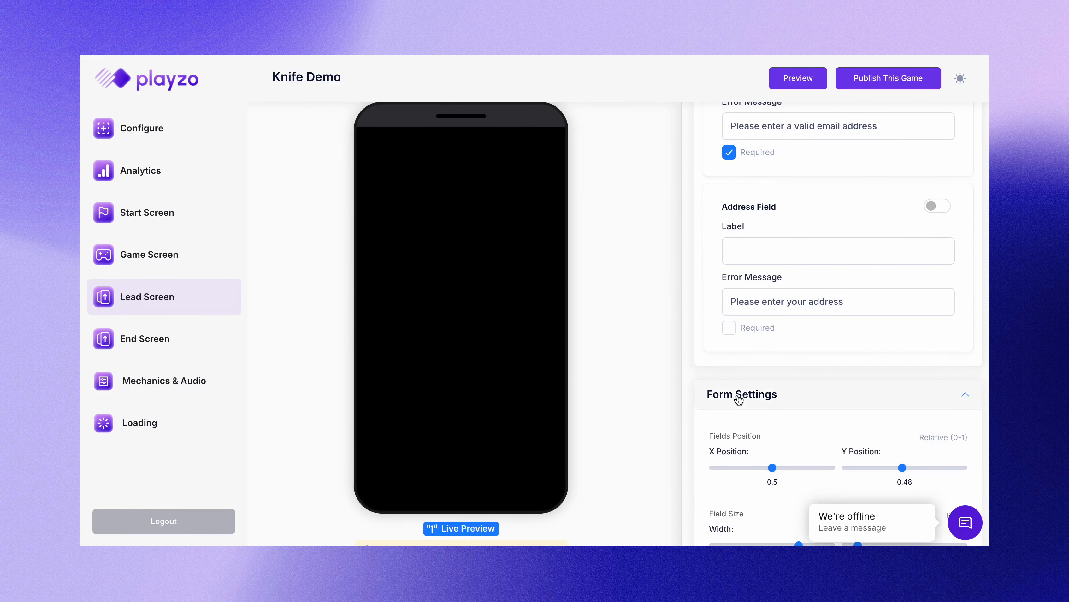
scroll(812, 300, down, 3)
scroll(883, 278, up, 10)
click(935, 115)
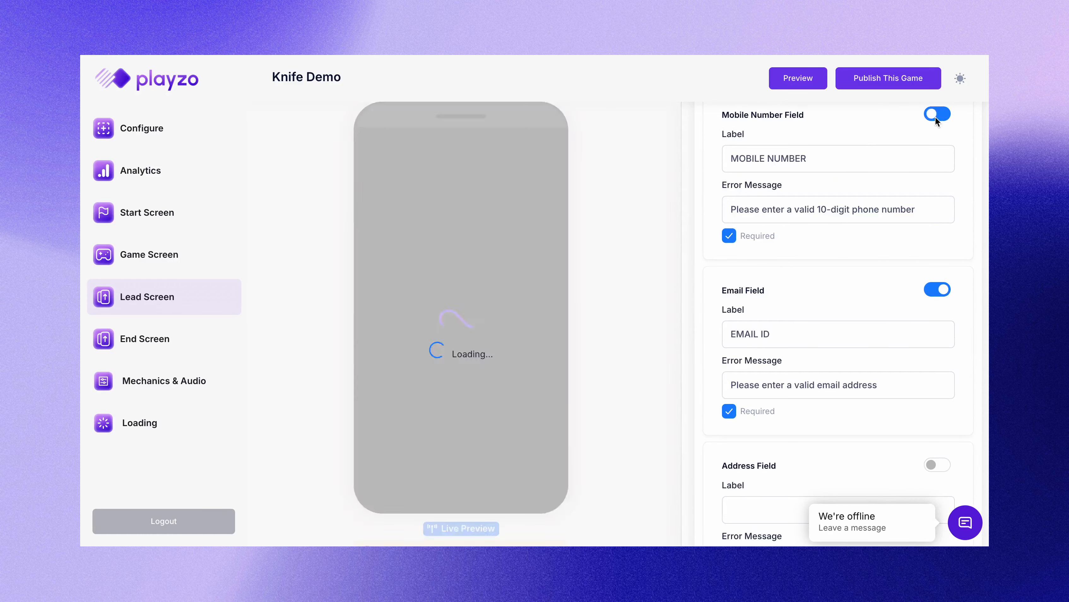
scroll(905, 253, up, 15)
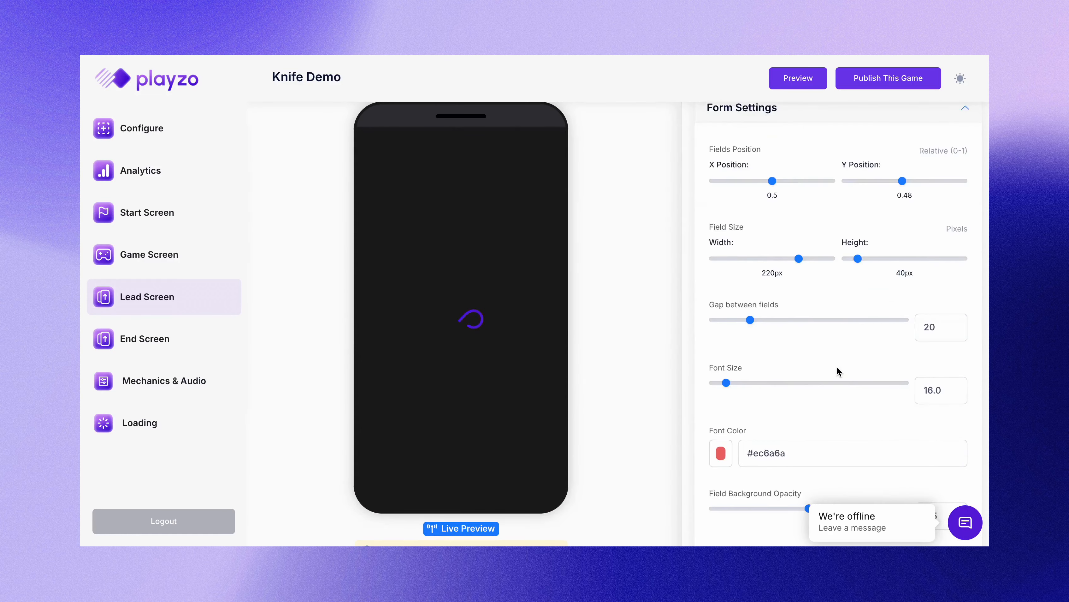
scroll(761, 273, up, 2)
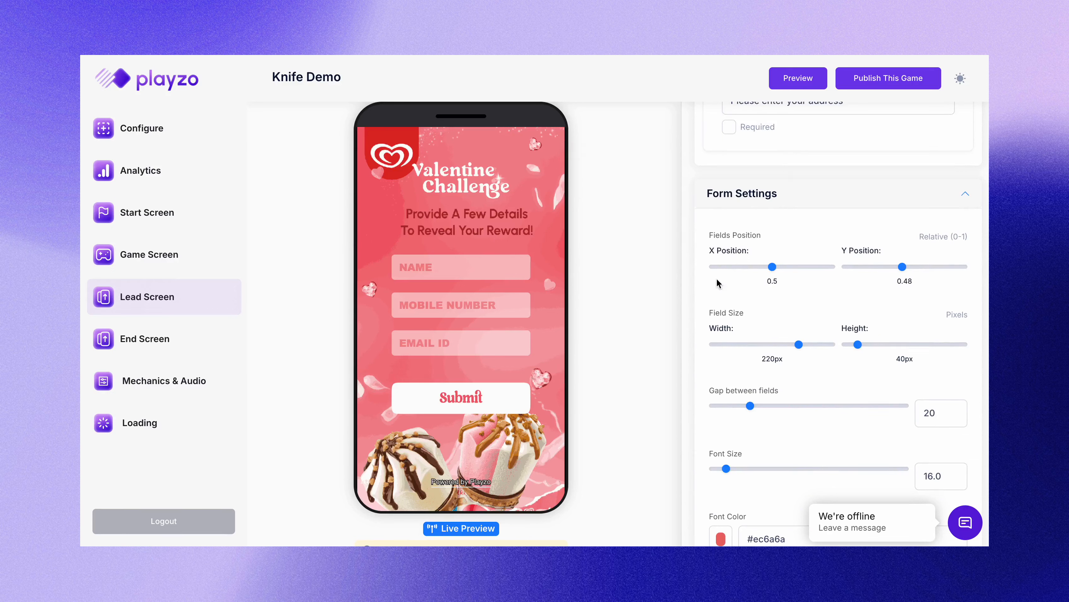
click(909, 267)
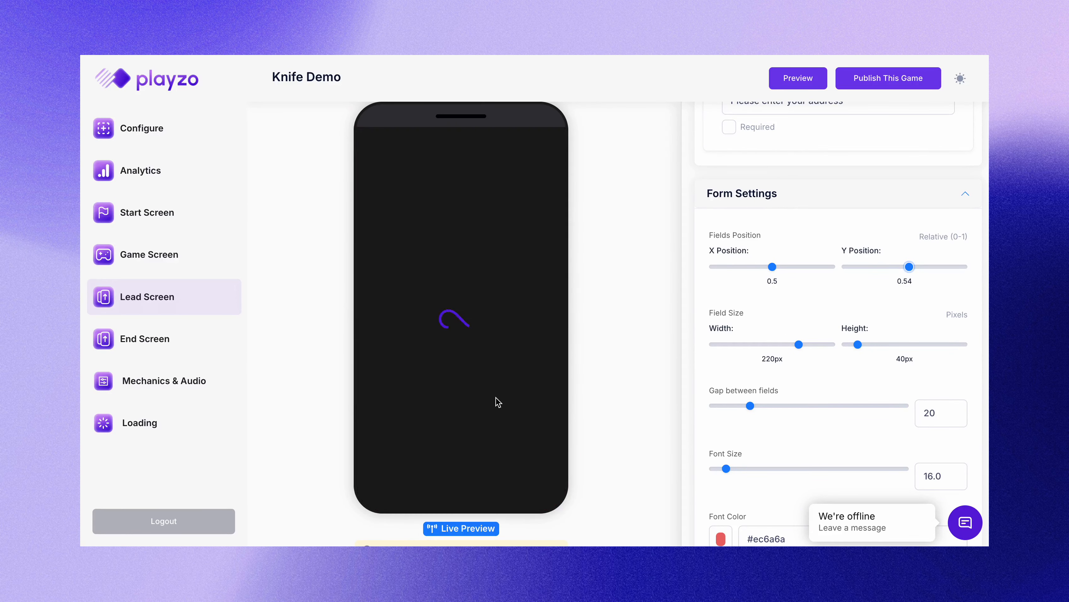
drag(908, 267, 905, 268)
Step: Try the NAME field in the live preview and dismiss the browser's autofill suggestions
scroll(809, 362, down, 1)
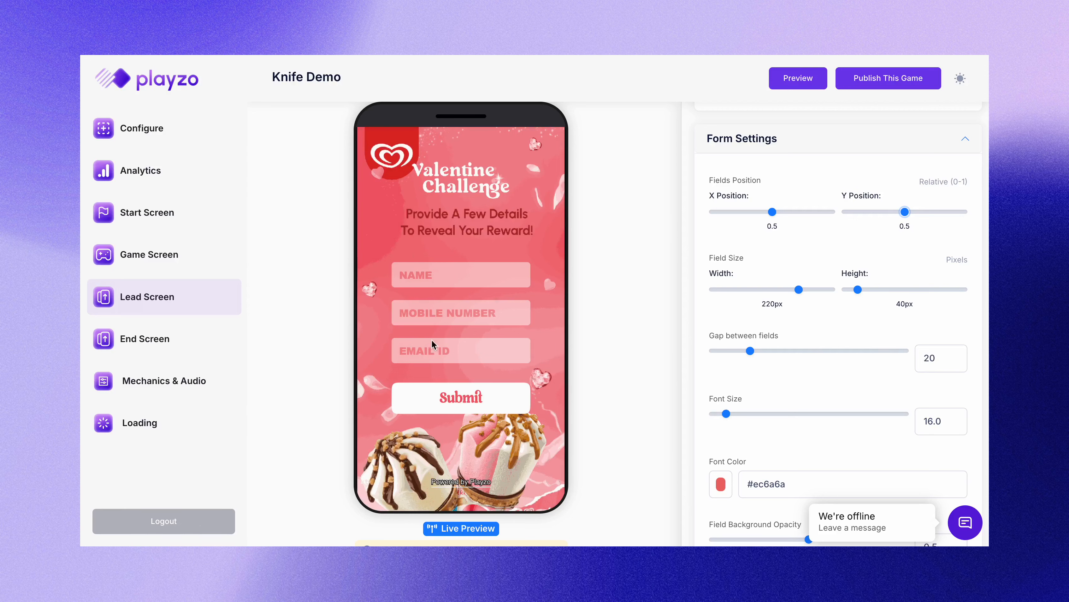
scroll(769, 396, down, 1)
scroll(786, 417, down, 3)
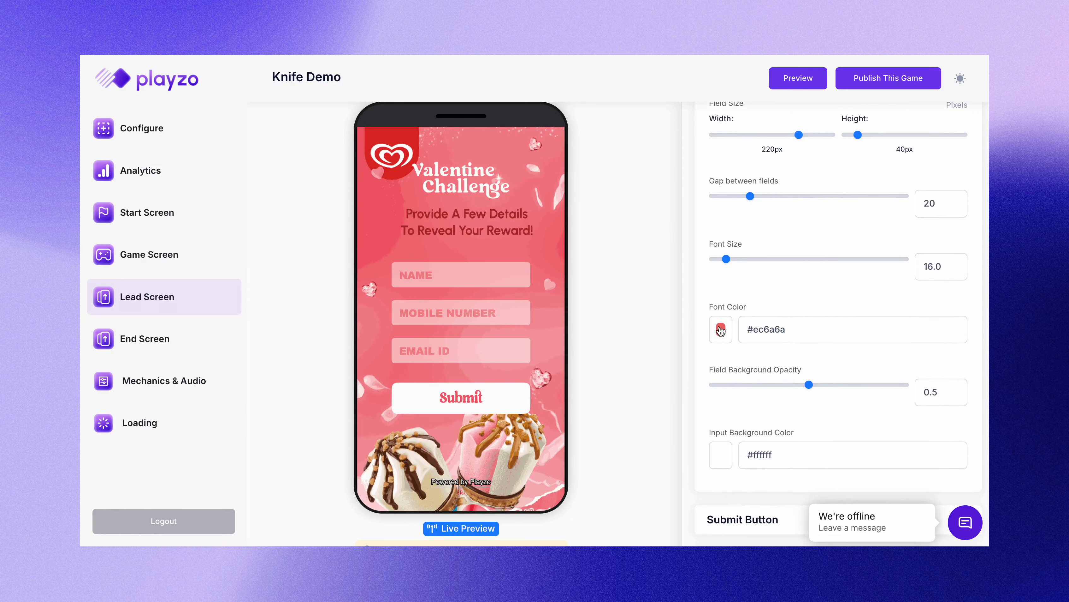
click(410, 275)
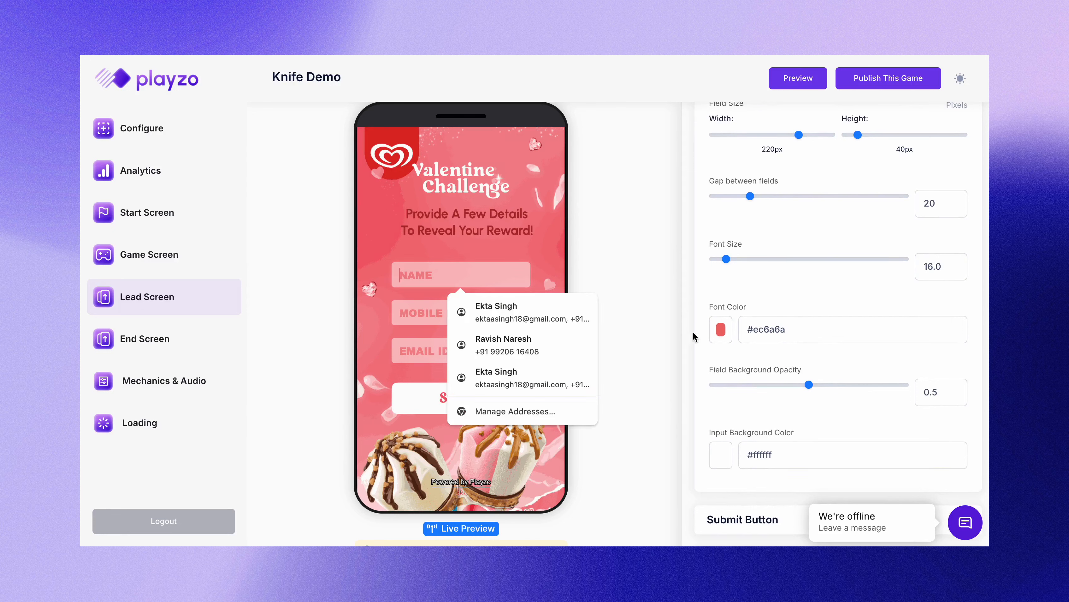
click(698, 349)
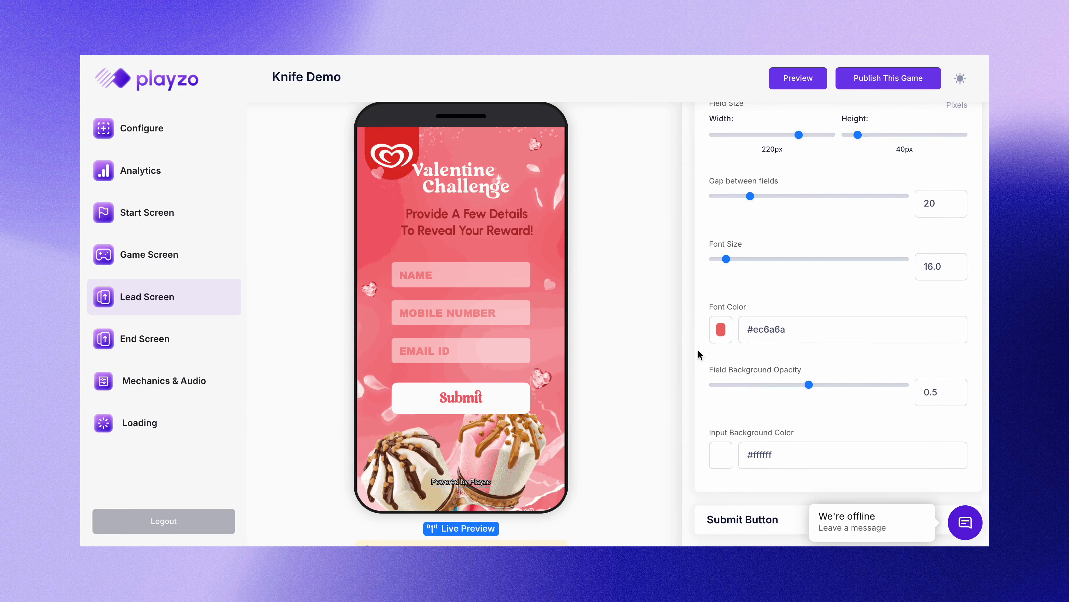
scroll(827, 388, down, 2)
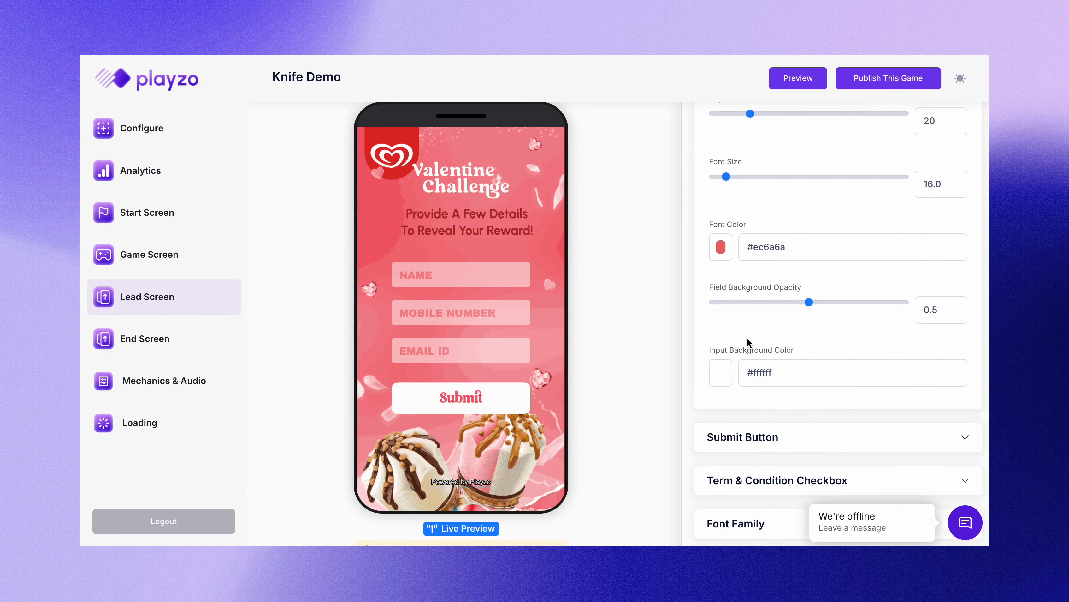
scroll(747, 338, down, 2)
Step: Drag the Submit Button width slider from 220px to 240px, keeping the 50px height
click(745, 380)
scroll(719, 275, down, 4)
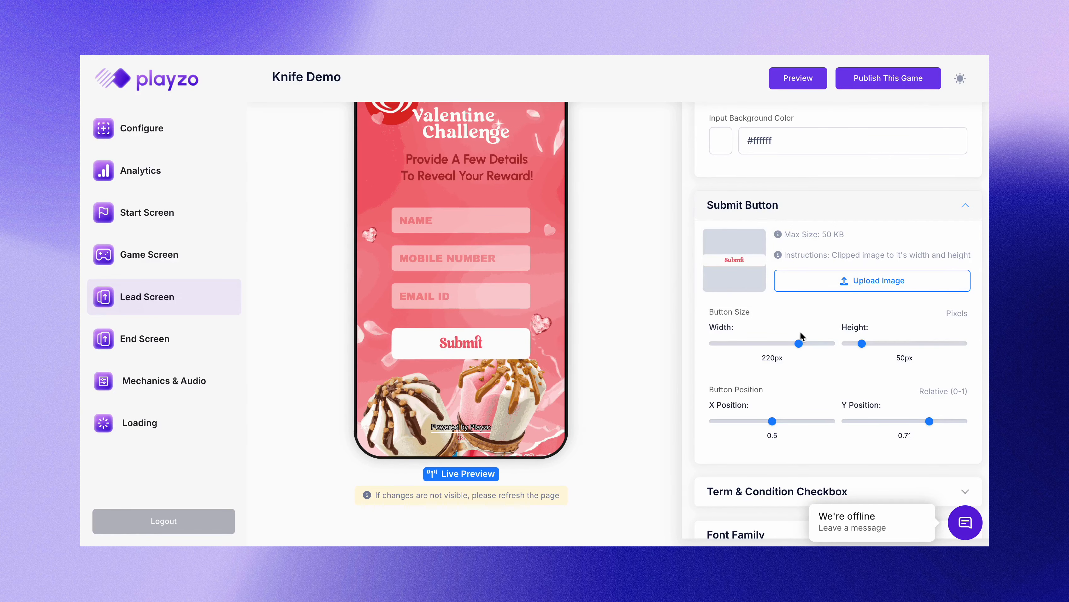
drag(798, 343, 807, 343)
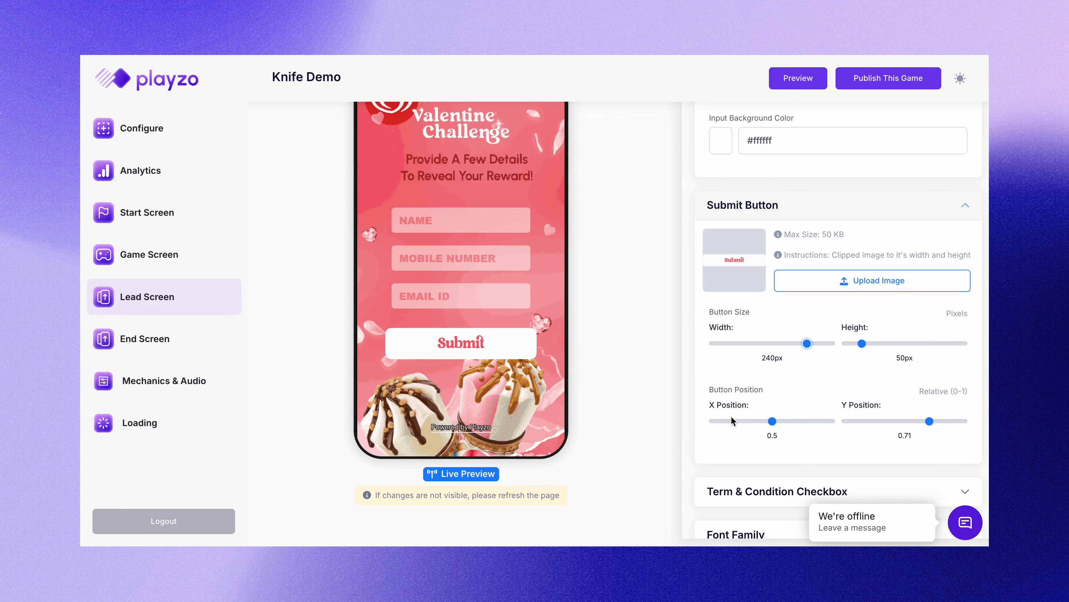
scroll(737, 423, down, 1)
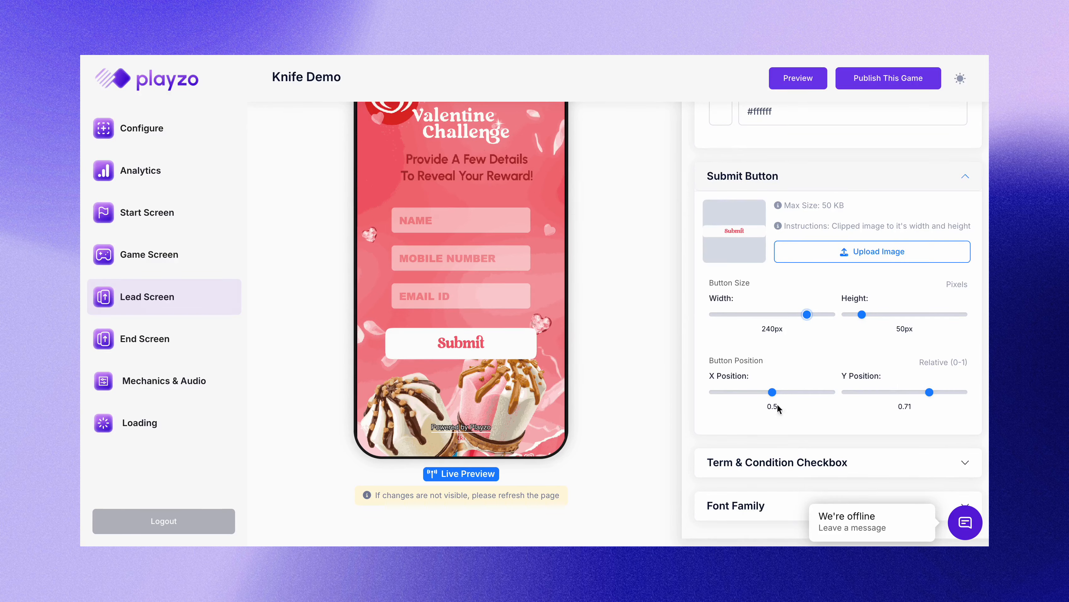
Step: Expand the Term & Condition Checkbox settings to reach the Prefix text field
scroll(778, 426, down, 1)
click(774, 426)
scroll(773, 425, down, 6)
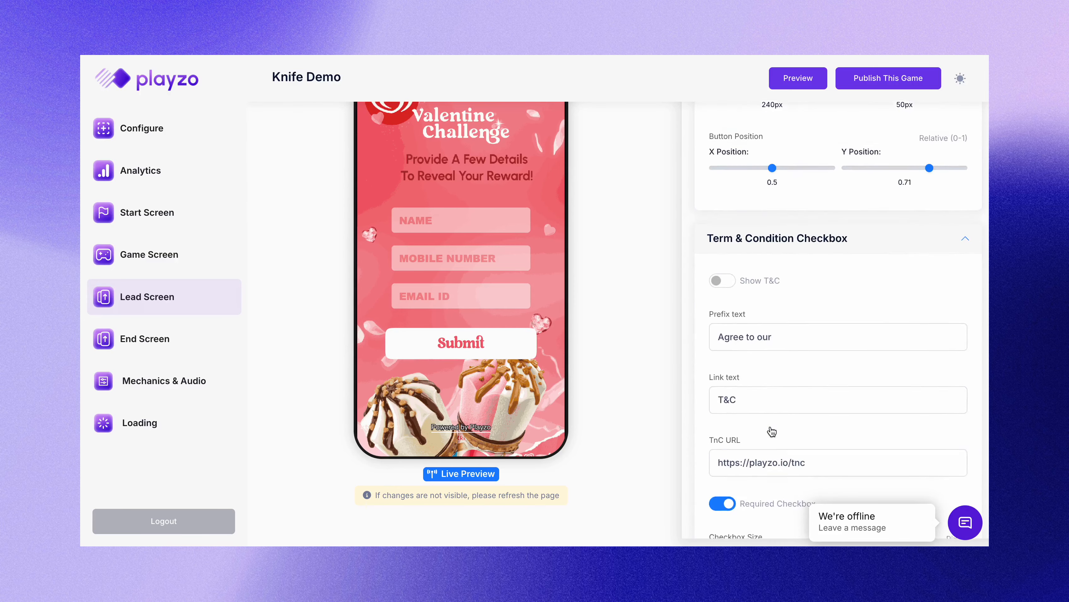
scroll(771, 426, down, 2)
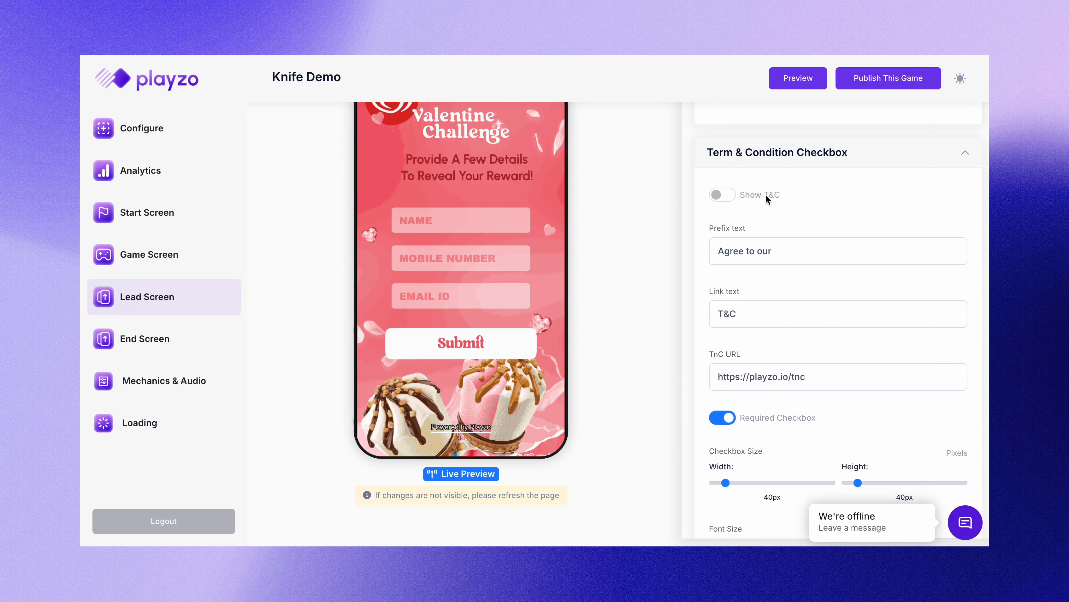
scroll(765, 327, down, 3)
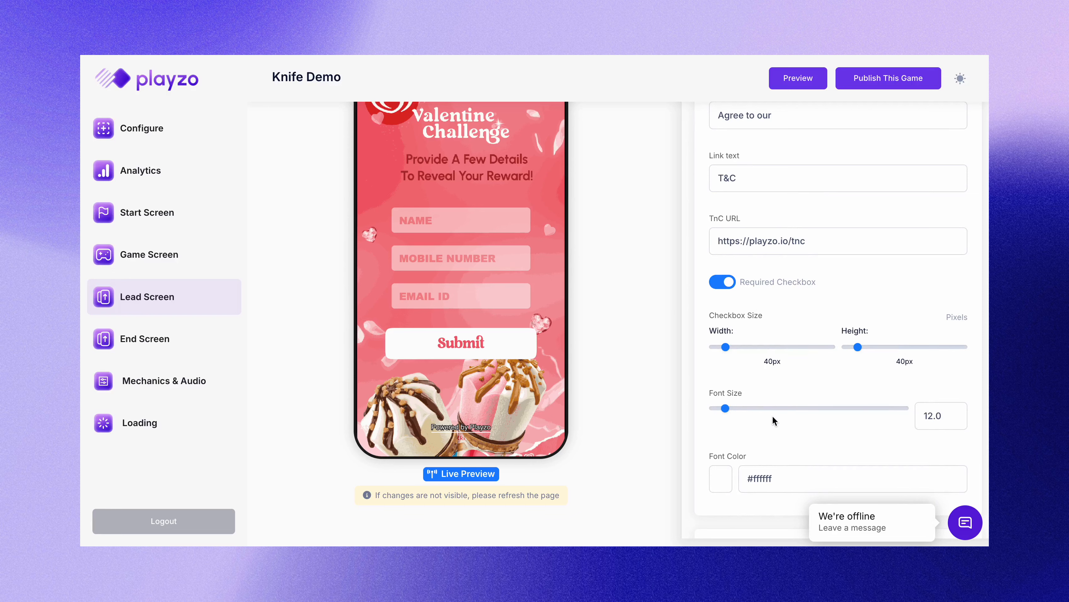
scroll(751, 217, up, 1)
Step: Replace the prefix 'Agree to our' with 'I Agree to Terms & Conditions', then collapse the section
double_click(763, 155)
key(ctrl+a)
text(I Afre)
key(BackSpace)
key(BackSpace)
key(BackSpace)
text(gree to Terms & Conditions)
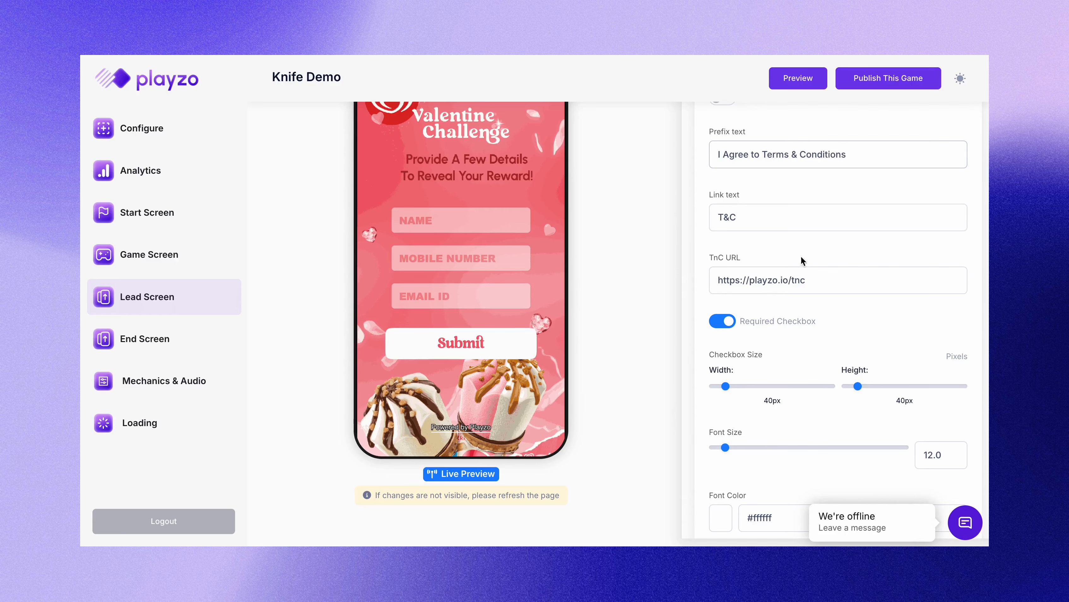
scroll(834, 295, down, 3)
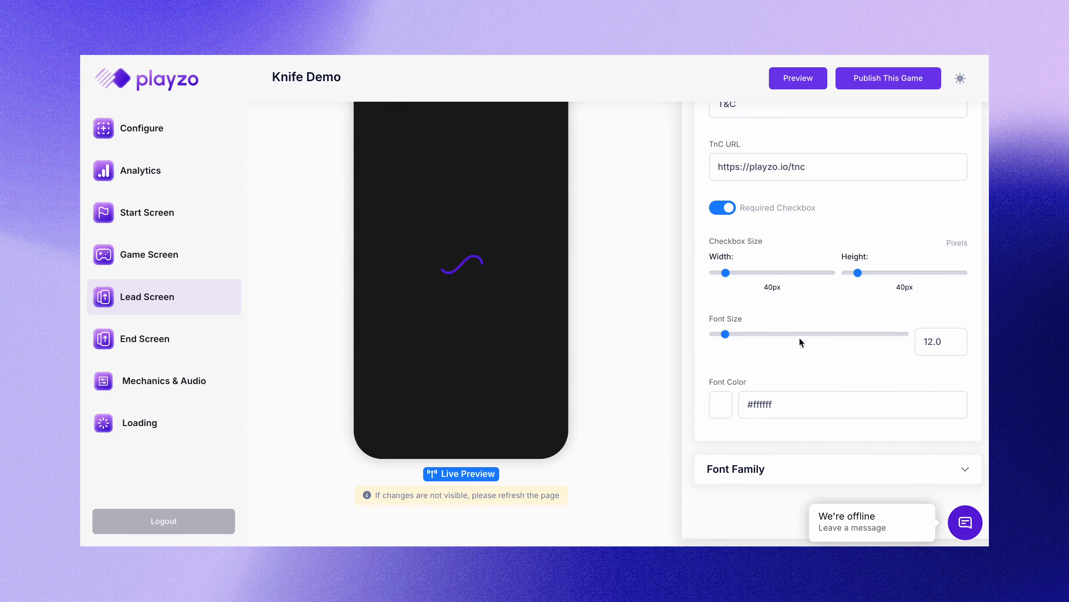
scroll(799, 337, up, 8)
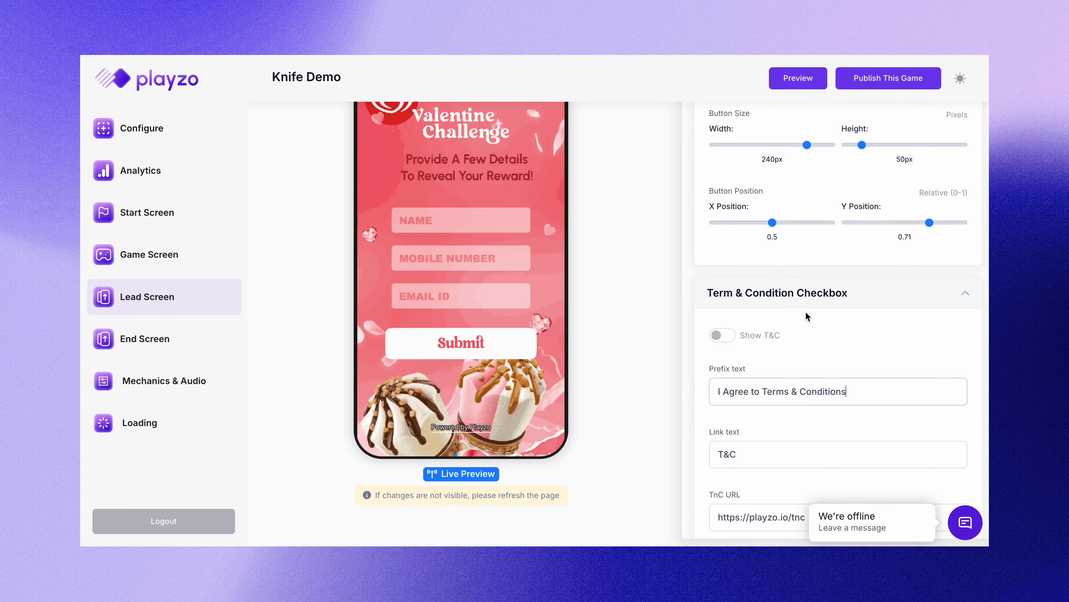
click(796, 302)
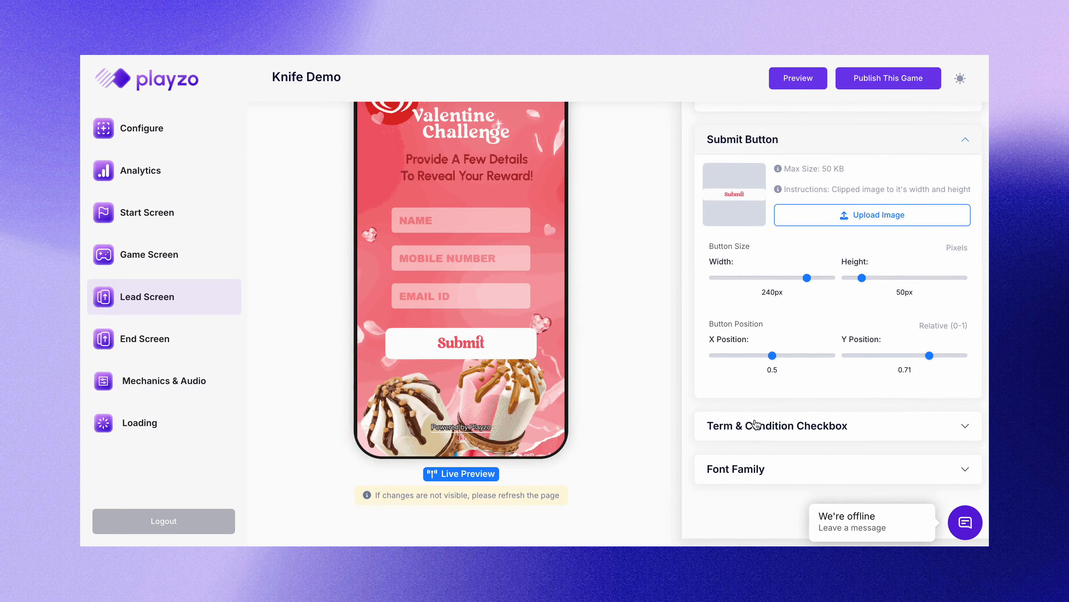
Step: Reopen Form Fields to show the required NAME field and the enabled Mobile Number field
scroll(753, 400, up, 9)
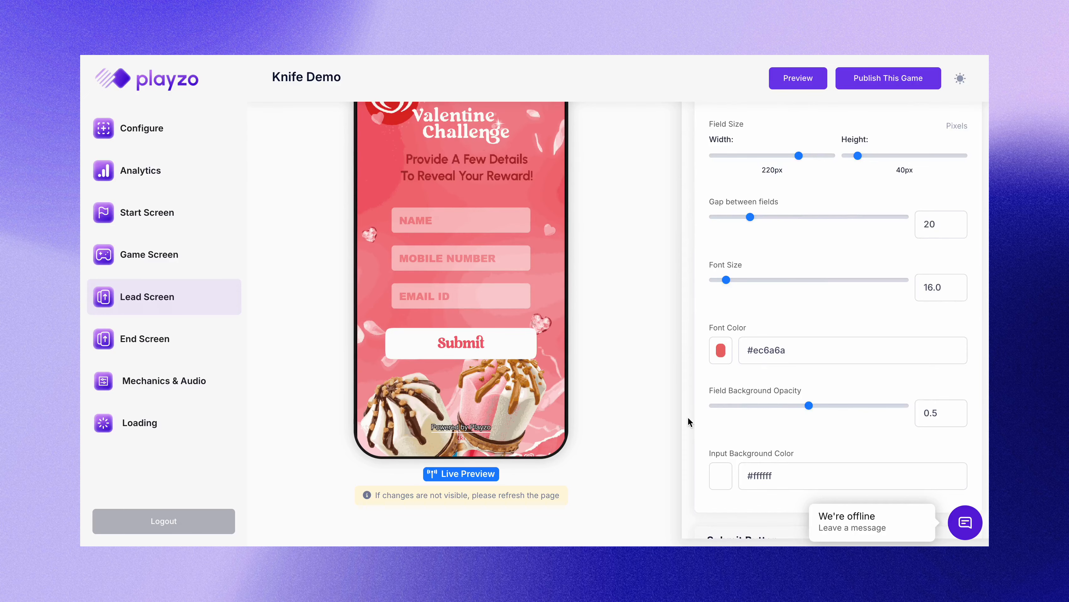
scroll(741, 316, up, 10)
click(746, 237)
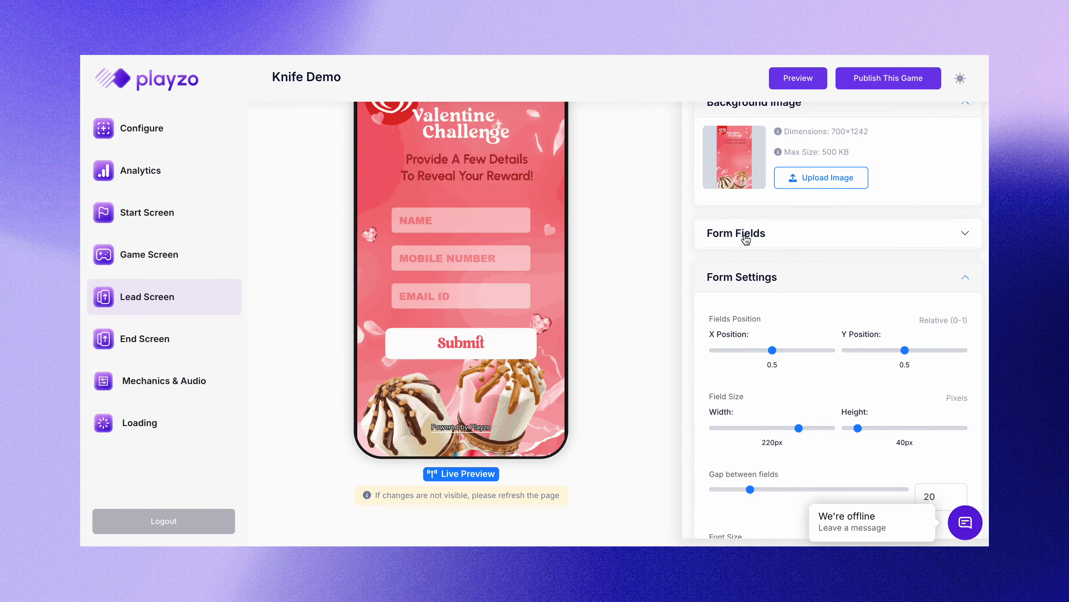
click(746, 237)
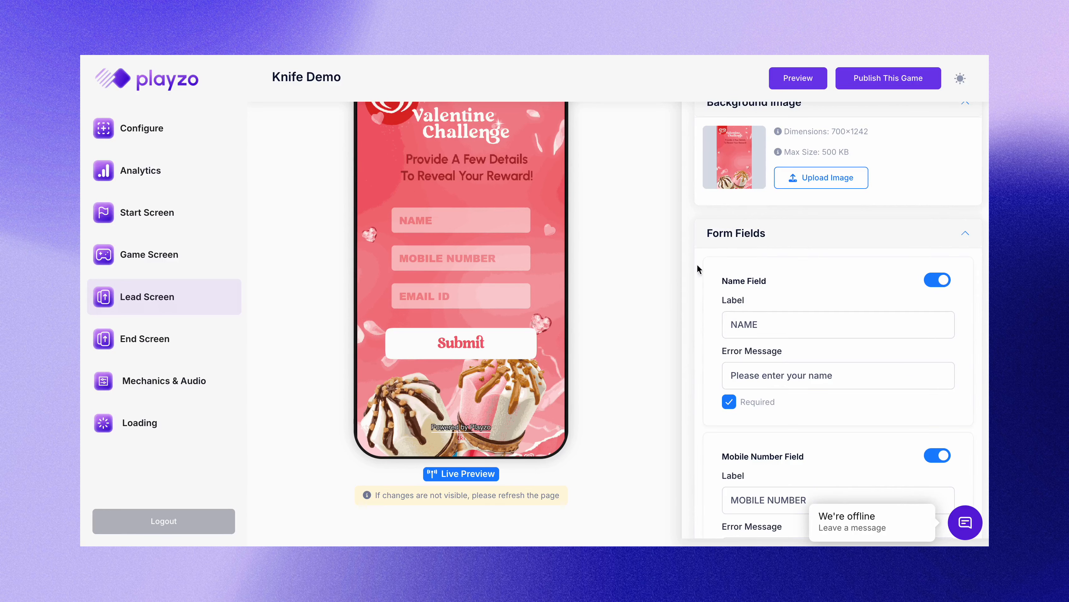